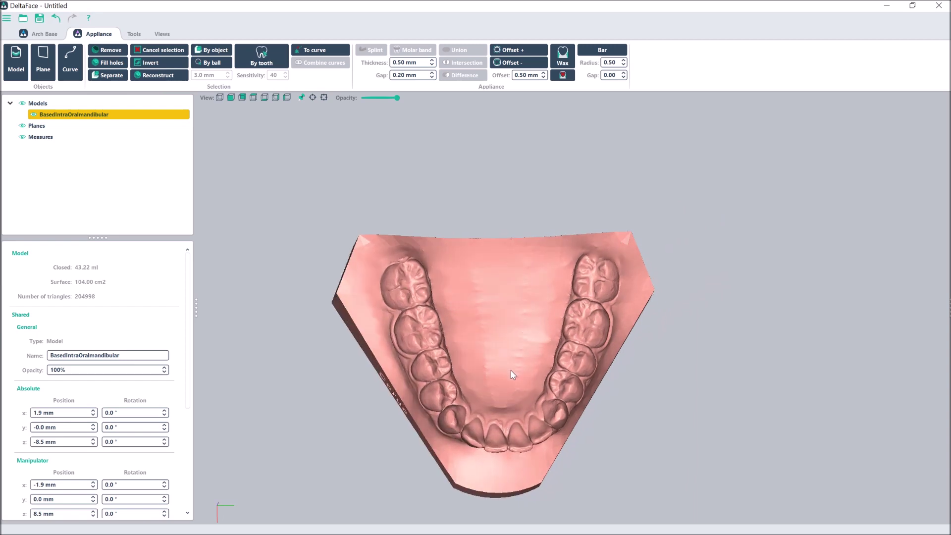
# Step: Draw a closed curve about 42 mm long around the gum margin of the second-to-last molar on one side of the jaw model
pyautogui.scroll(5, 487, 333)
pyautogui.scroll(3, 604, 376)
pyautogui.moveTo(604, 377); pyautogui.dragTo(570, 371)
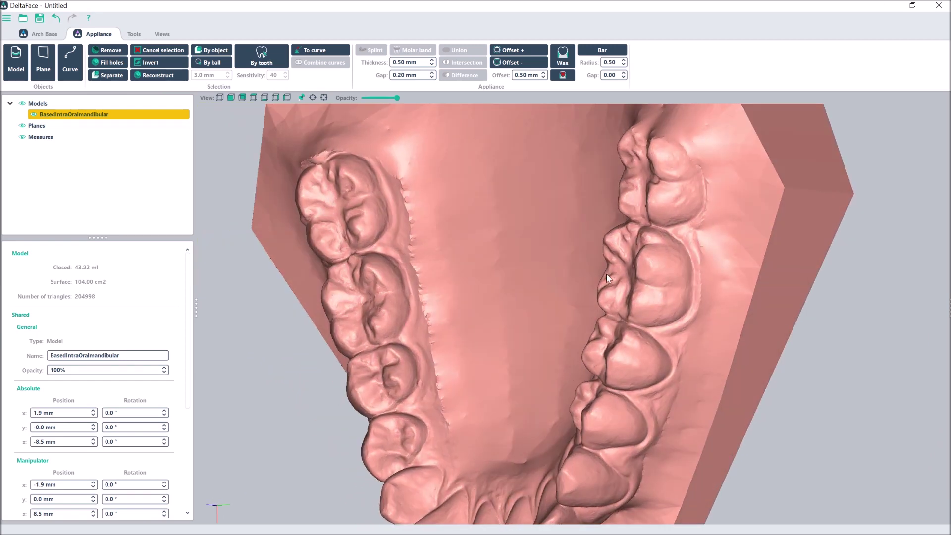
pyautogui.click(70, 62)
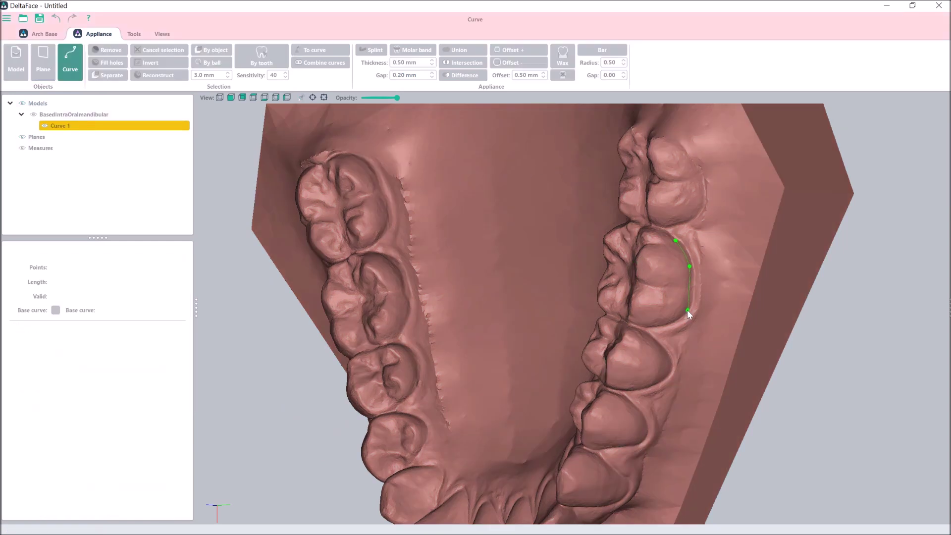
pyautogui.click(673, 323)
pyautogui.moveTo(672, 322); pyautogui.dragTo(653, 310, button='right')
pyautogui.scroll(3, 653, 310)
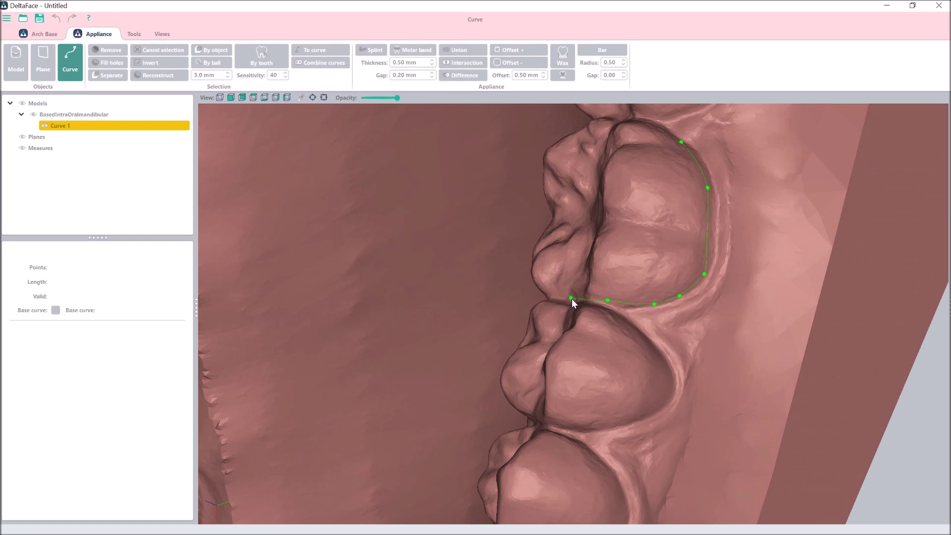
pyautogui.moveTo(572, 299); pyautogui.dragTo(700, 337, button='right')
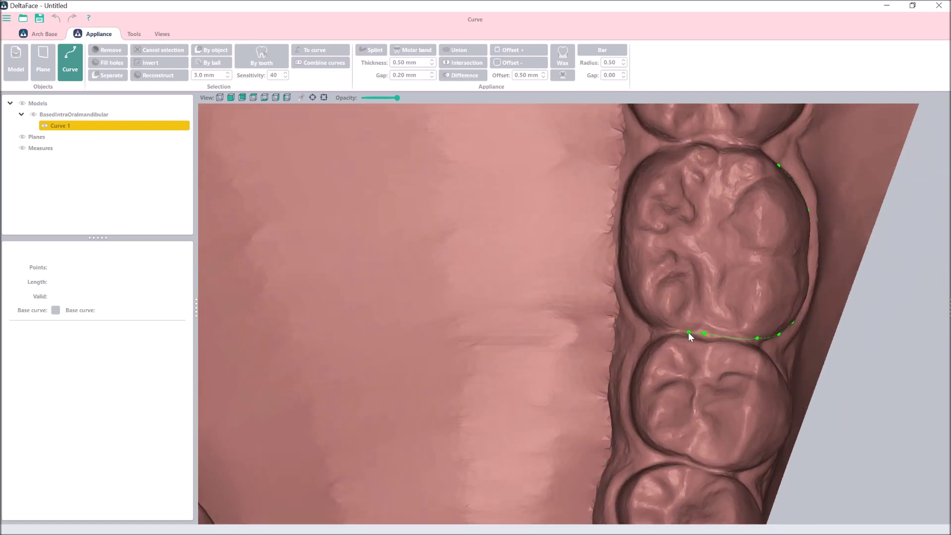
pyautogui.moveTo(657, 330); pyautogui.dragTo(651, 297, button='right')
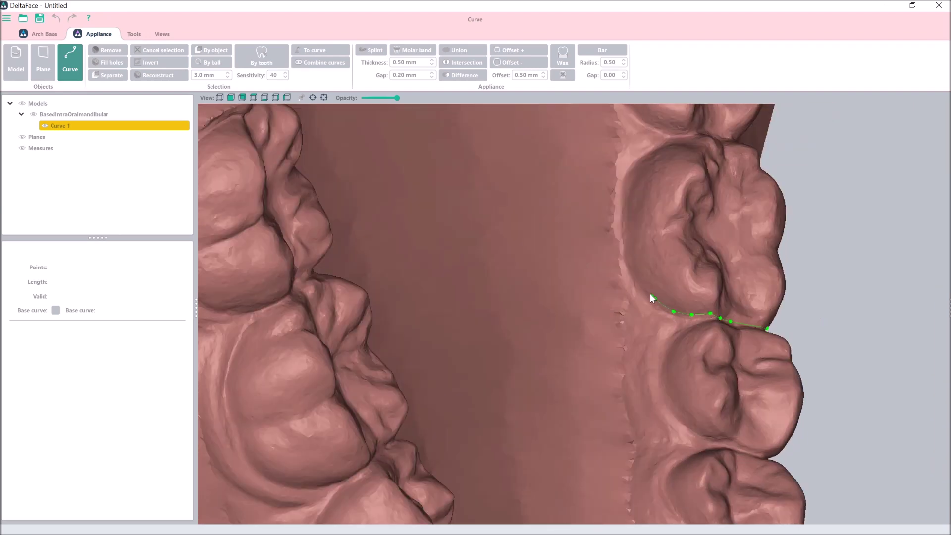
pyautogui.moveTo(672, 147); pyautogui.dragTo(682, 150, button='right')
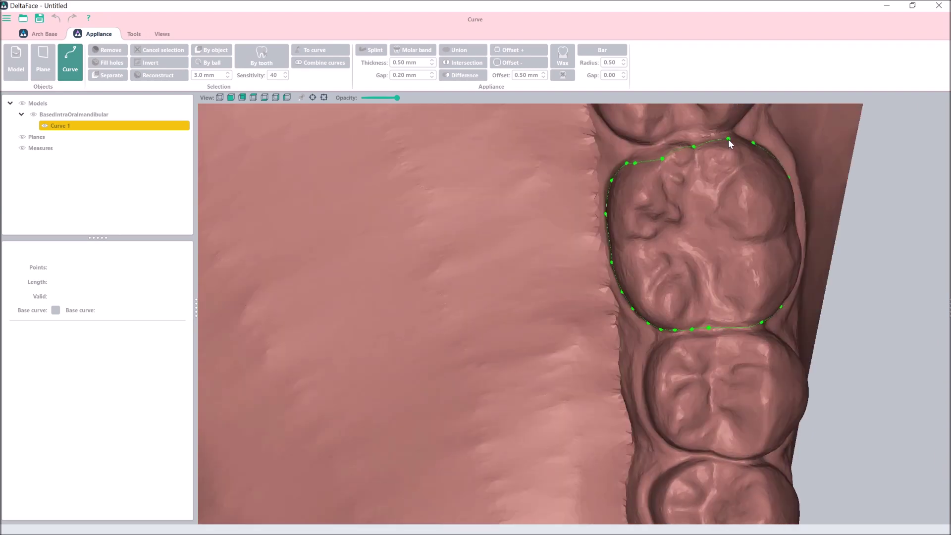
# Step: Draw a second closed curve on the same molar's chewing surface, following the cusps inside the margin curve
pyautogui.click(70, 61)
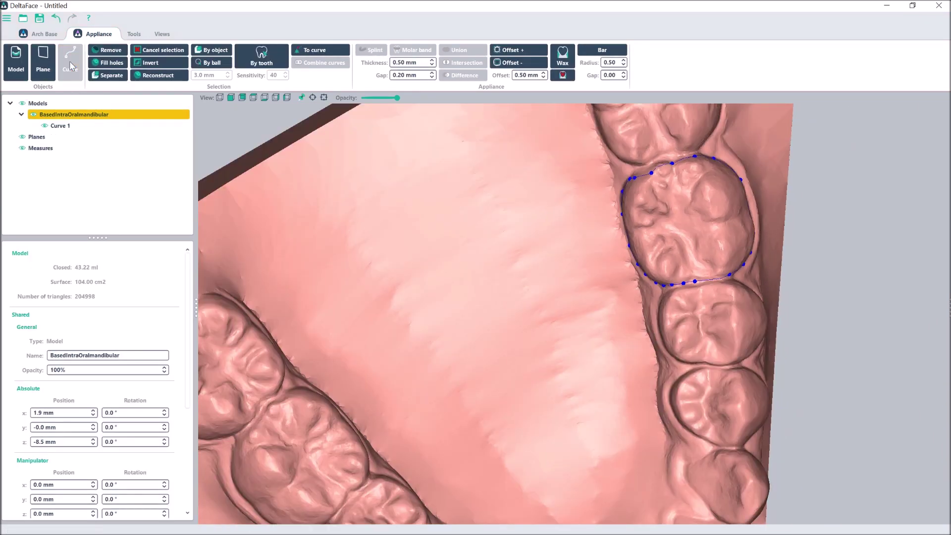
pyautogui.click(71, 64)
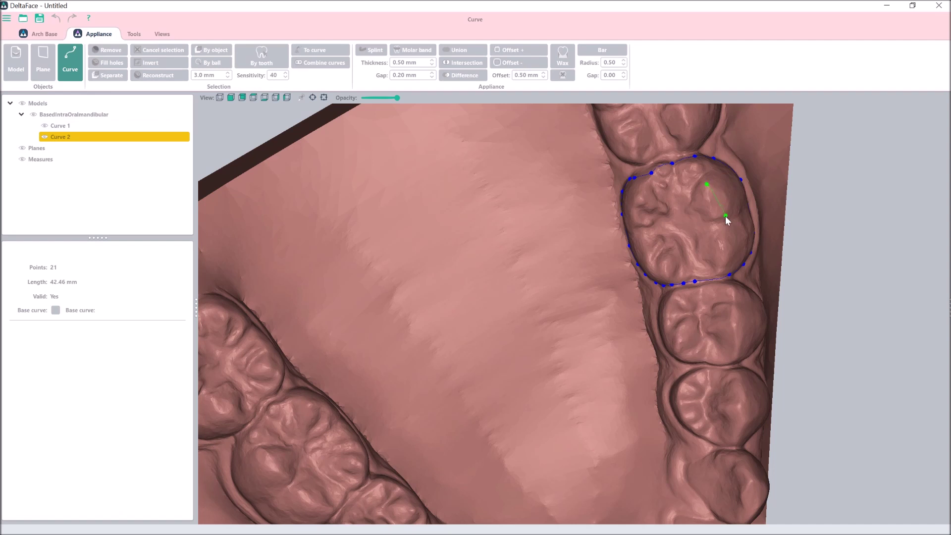
pyautogui.click(698, 267)
pyautogui.click(669, 267)
pyautogui.click(656, 252)
pyautogui.click(648, 227)
pyautogui.click(643, 199)
pyautogui.click(654, 185)
pyautogui.click(699, 177)
pyautogui.click(707, 184)
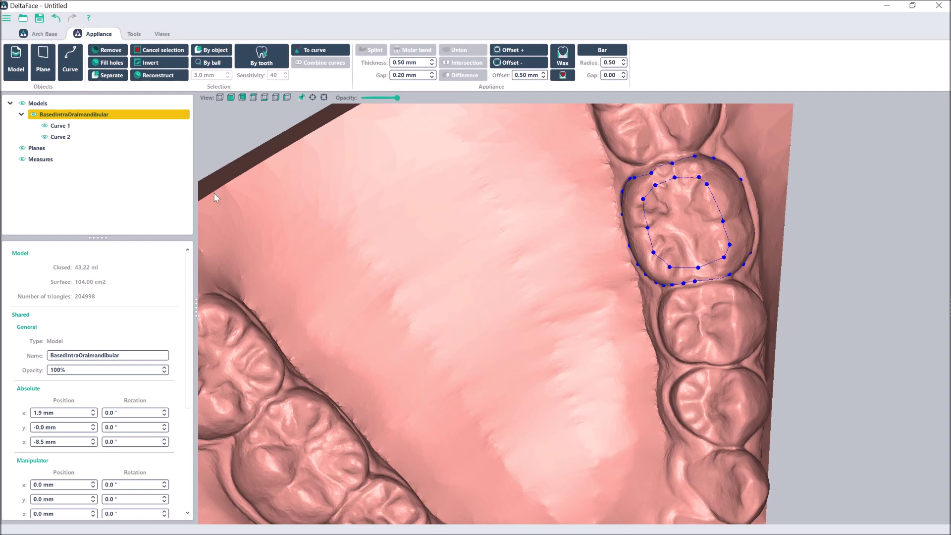
# Step: Select both molar curves and set the band thickness to 0.50 mm and the gap to 0.15 mm
pyautogui.click(110, 127)
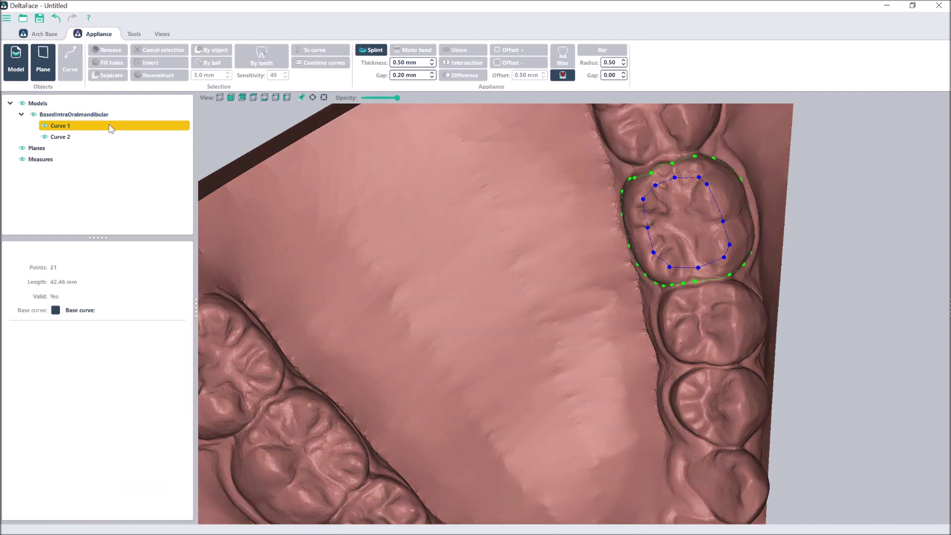
pyautogui.keyDown('ctrl'); pyautogui.click(107, 140); pyautogui.keyUp('ctrl')
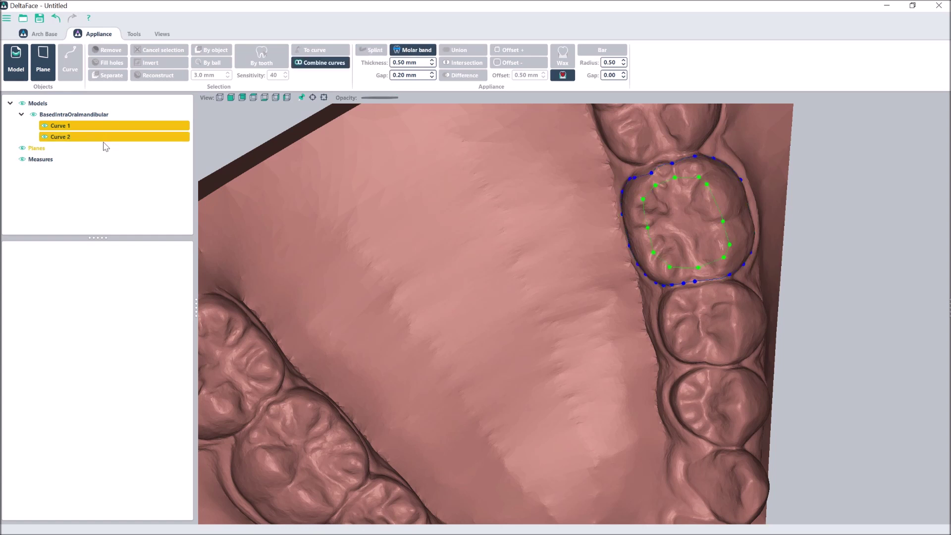
pyautogui.click(421, 54)
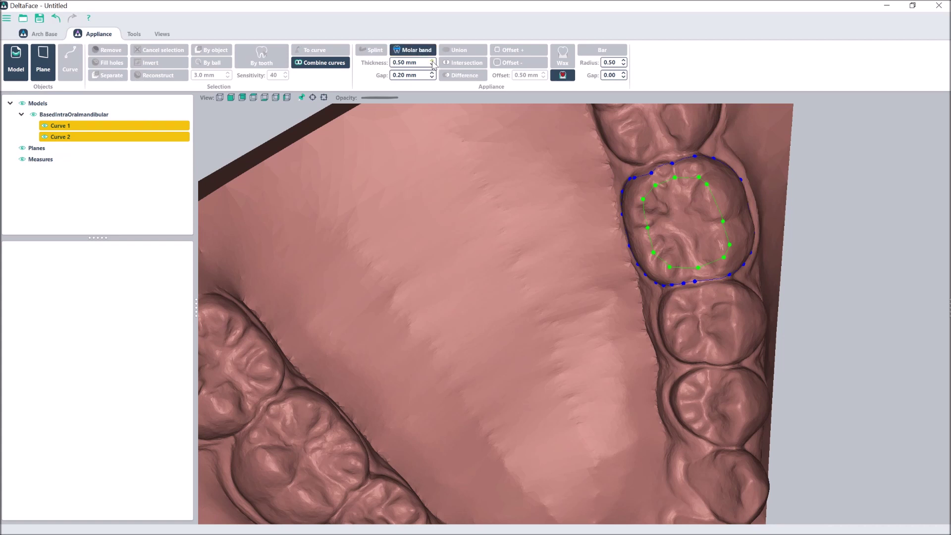
pyautogui.click(432, 65)
pyautogui.click(431, 60)
pyautogui.click(432, 77)
pyautogui.click(432, 77)
# Step: Create a molar band from the two curves, choosing the tooth zone between them
pyautogui.click(415, 50)
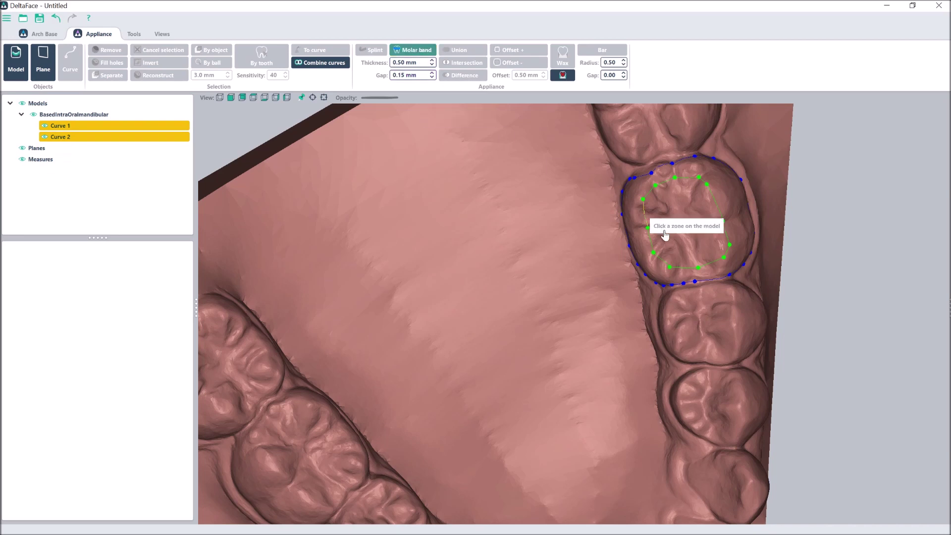
pyautogui.scroll(2, 666, 234)
pyautogui.scroll(2, 766, 181)
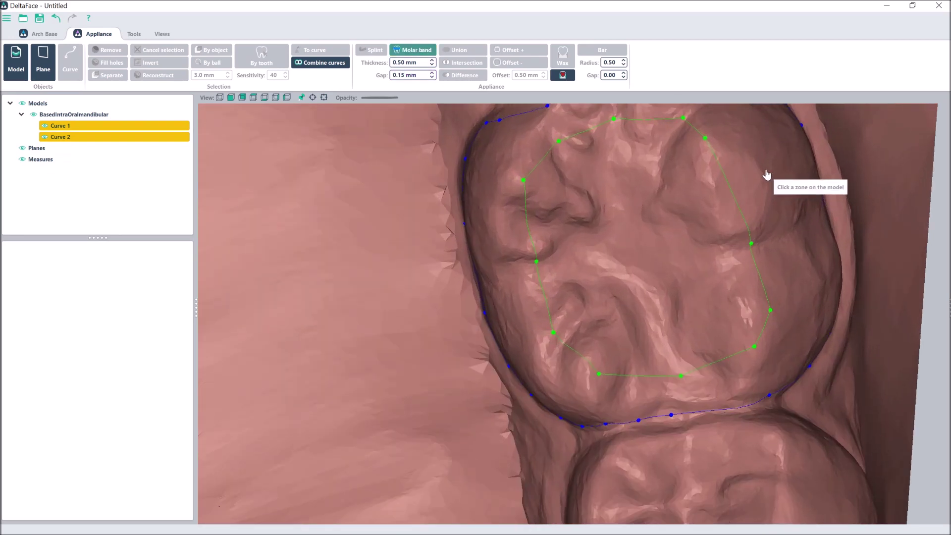
pyautogui.click(789, 216)
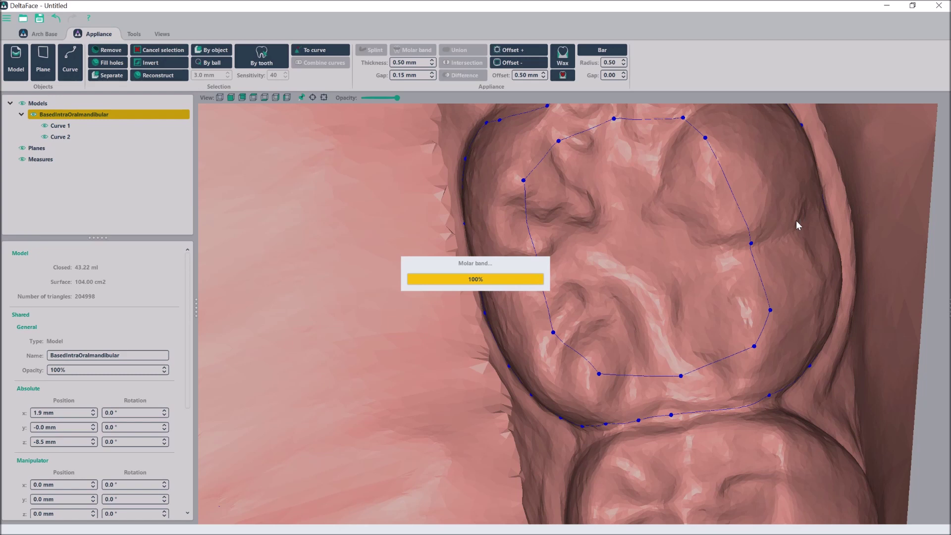
pyautogui.scroll(-10, 613, 285)
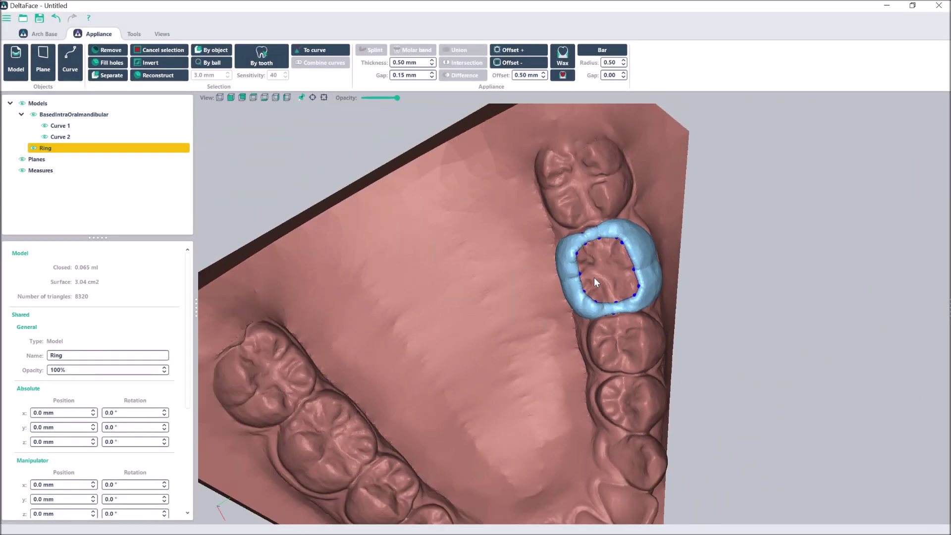
# Step: Outline the matching molar on the opposite side with margin and chewing-surface curves and create its molar band
pyautogui.moveTo(479, 376); pyautogui.dragTo(503, 330)
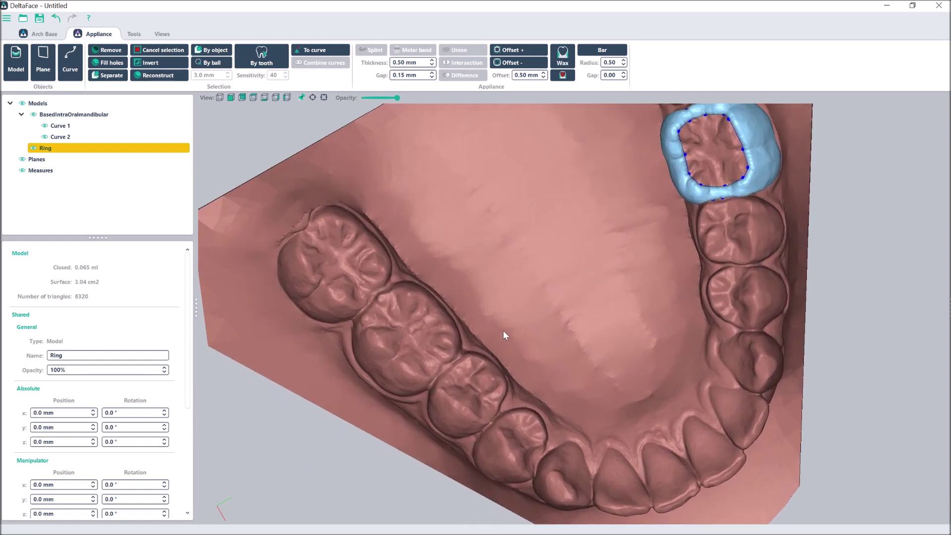
pyautogui.click(409, 344)
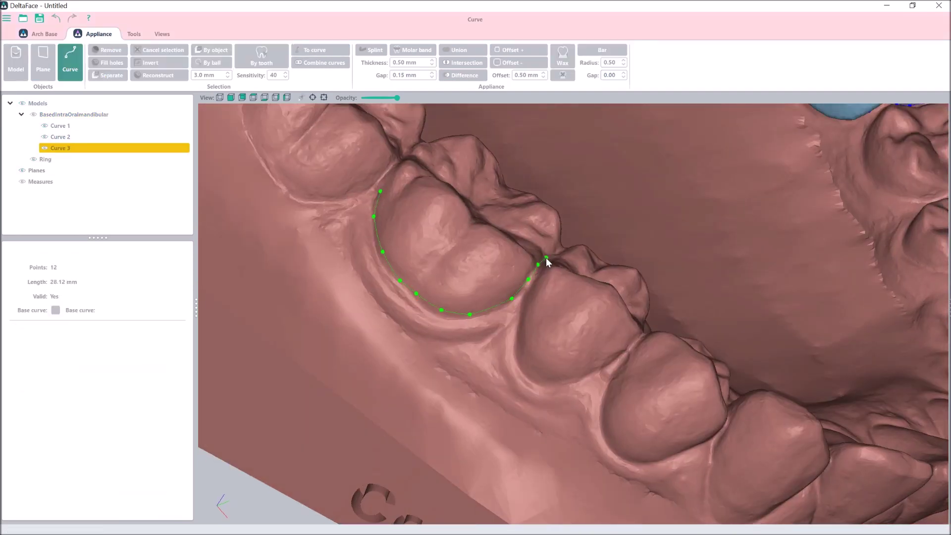
pyautogui.moveTo(537, 264); pyautogui.dragTo(442, 295)
pyautogui.scroll(5, 529, 189)
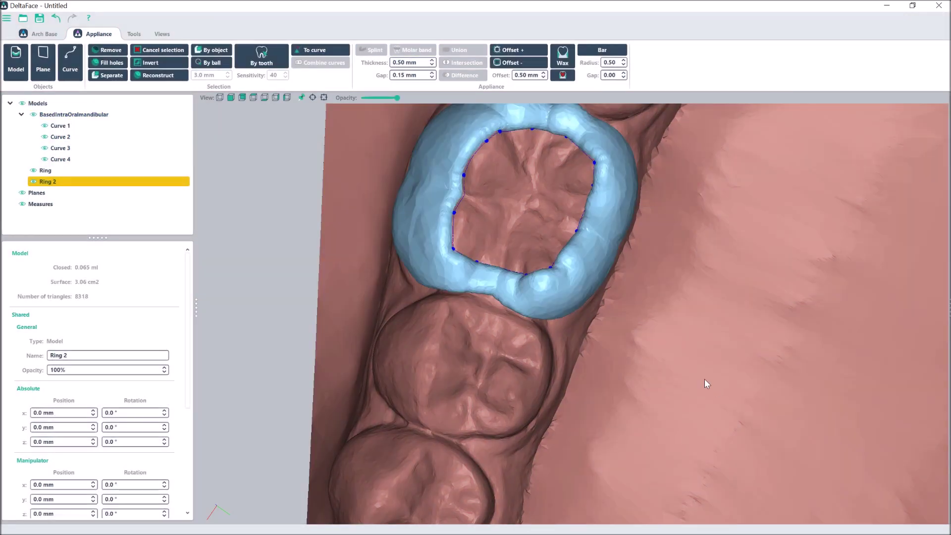
pyautogui.scroll(-6, 693, 369)
pyautogui.moveTo(774, 350); pyautogui.dragTo(540, 271, button='middle')
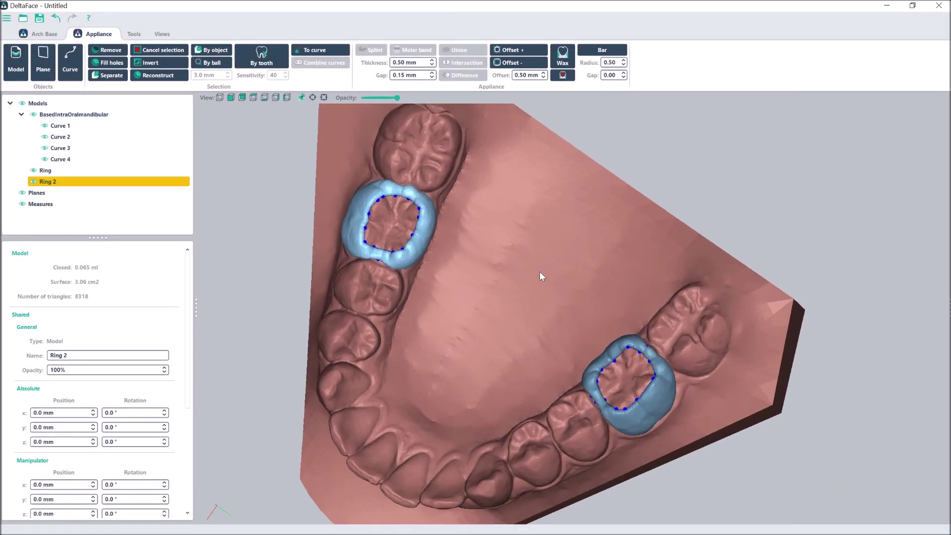
# Step: Draw a bar with 0.50 radius and 0.00 gap along the inner side of the teeth, from one molar band to the other
pyautogui.moveTo(541, 317); pyautogui.dragTo(517, 328, button='right')
pyautogui.click(483, 352)
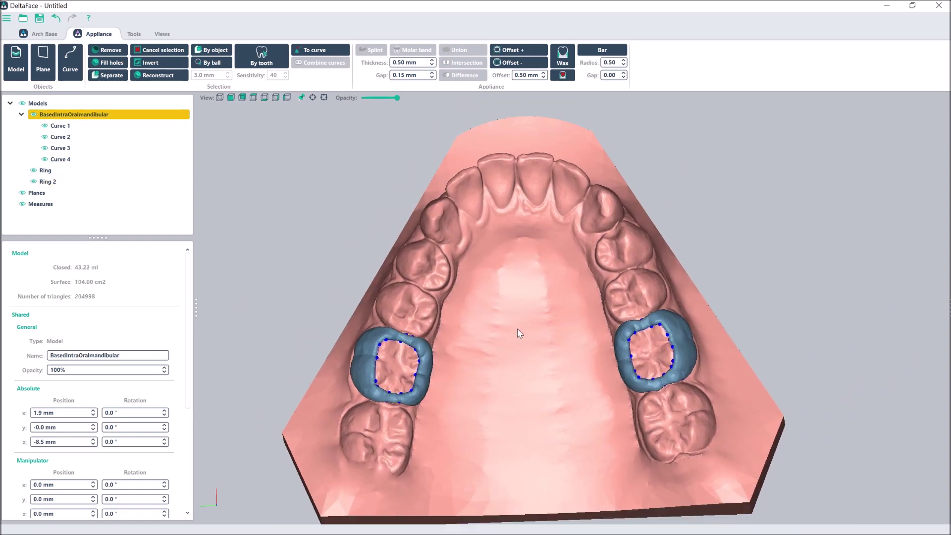
pyautogui.scroll(2, 524, 346)
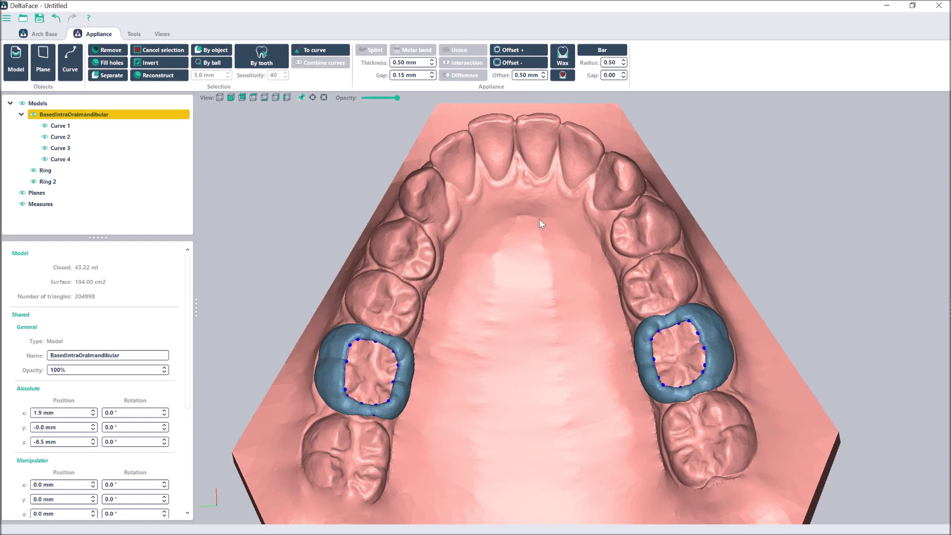
pyautogui.click(600, 50)
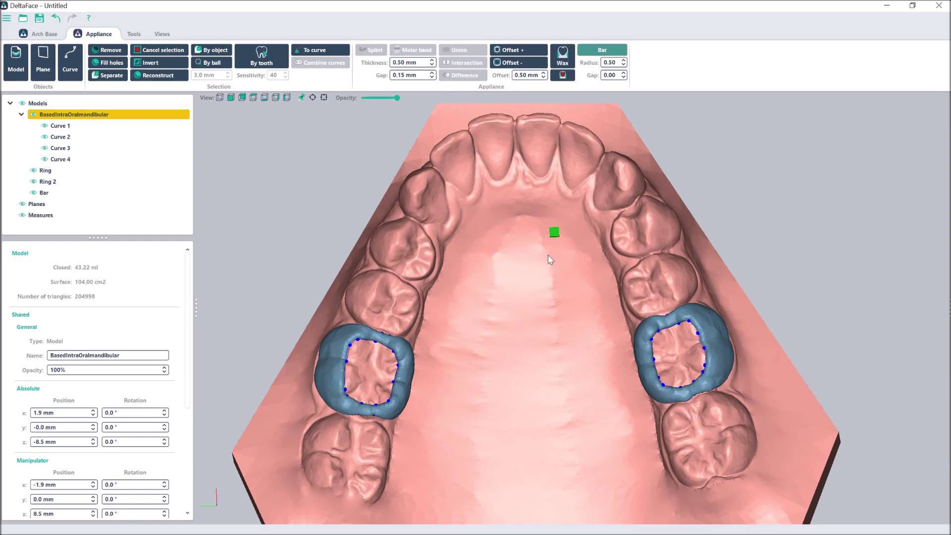
pyautogui.moveTo(542, 343); pyautogui.dragTo(504, 324, button='right')
pyautogui.moveTo(498, 340); pyautogui.dragTo(403, 439)
pyautogui.moveTo(489, 402); pyautogui.dragTo(454, 423, button='right')
pyautogui.moveTo(454, 423); pyautogui.dragTo(327, 405)
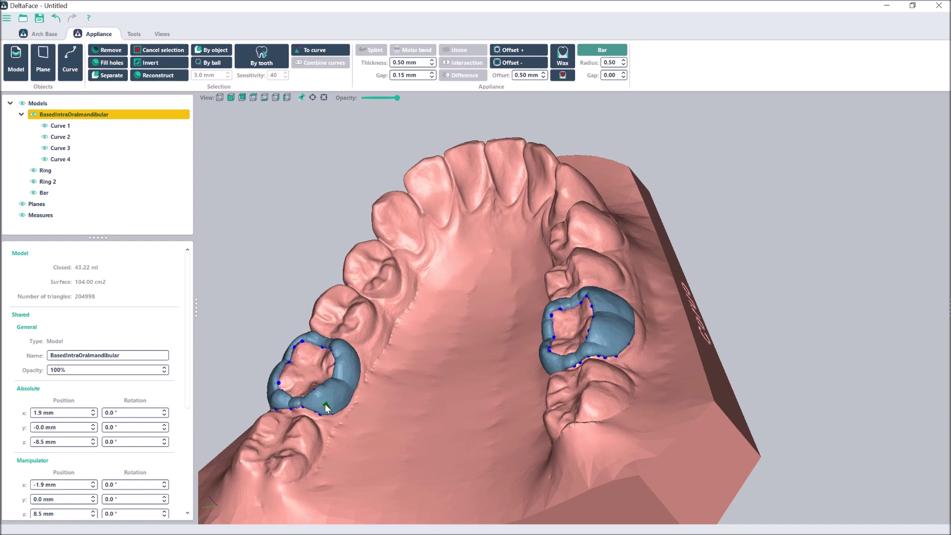
pyautogui.moveTo(324, 404); pyautogui.dragTo(341, 396, button='right')
pyautogui.scroll(3, 346, 393)
pyautogui.moveTo(292, 399); pyautogui.dragTo(365, 407)
pyautogui.moveTo(365, 408); pyautogui.dragTo(325, 480, button='right')
pyautogui.moveTo(325, 480); pyautogui.dragTo(267, 491)
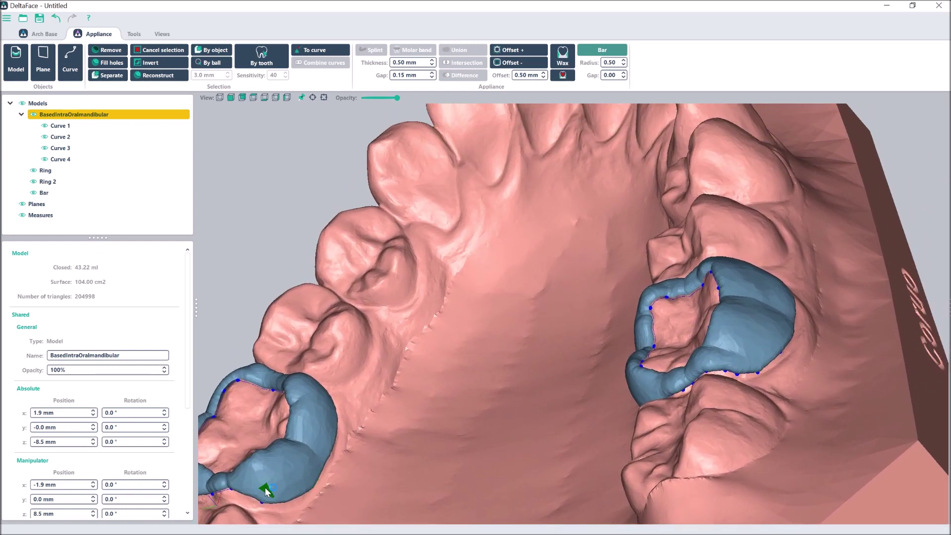
pyautogui.click(295, 474)
pyautogui.click(310, 451)
pyautogui.moveTo(308, 461)
pyautogui.mouseDown()
pyautogui.moveTo(379, 320)
pyautogui.moveTo(495, 166)
pyautogui.moveTo(579, 127)
pyautogui.moveTo(637, 130)
pyautogui.moveTo(658, 155)
pyautogui.moveTo(657, 220)
pyautogui.moveTo(675, 201)
pyautogui.moveTo(610, 180)
pyautogui.moveTo(496, 169)
pyautogui.mouseUp()
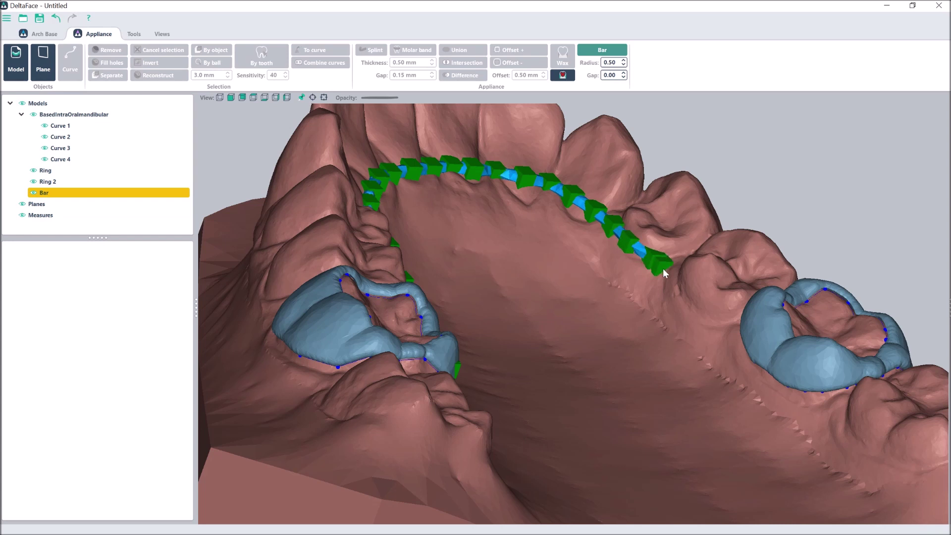
pyautogui.moveTo(710, 308)
pyautogui.mouseDown()
pyautogui.moveTo(783, 363)
pyautogui.moveTo(836, 374)
pyautogui.mouseUp()
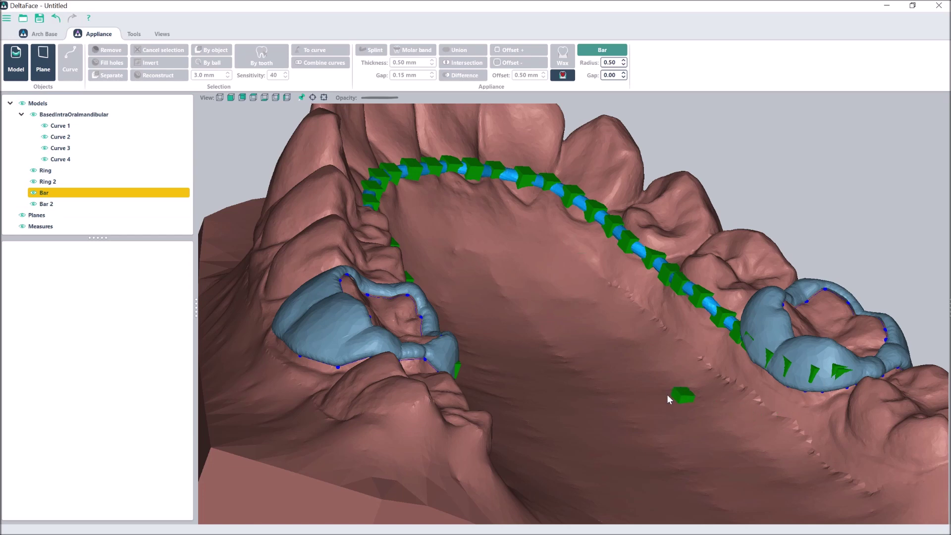
# Step: Examine the bar's course along the inner tooth surfaces between the two molar bands
pyautogui.moveTo(663, 391); pyautogui.dragTo(636, 432, button='right')
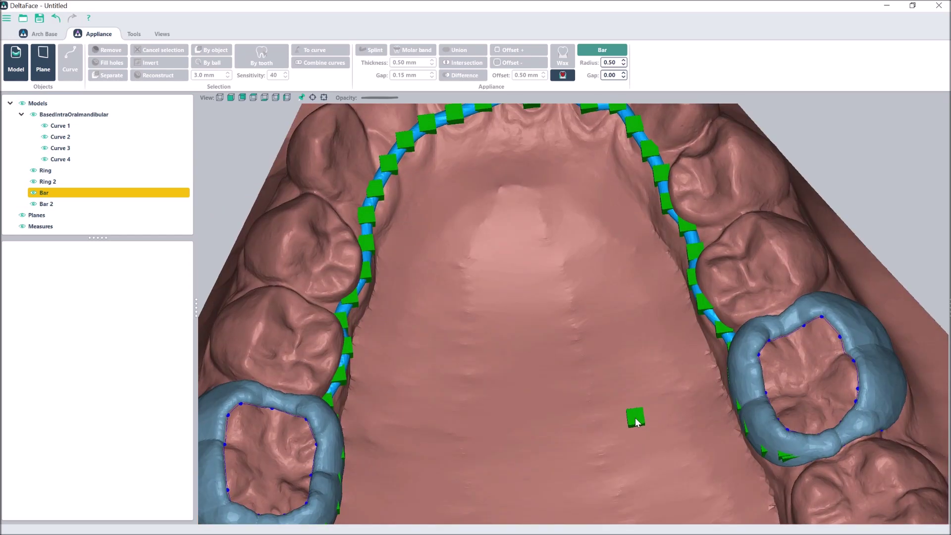
pyautogui.scroll(-5, 633, 418)
pyautogui.scroll(2, 600, 391)
pyautogui.moveTo(585, 407)
pyautogui.mouseDown(button='right')
pyautogui.moveTo(566, 395)
pyautogui.moveTo(578, 418)
pyautogui.mouseUp(button='right')
pyautogui.scroll(-2, 576, 424)
pyautogui.scroll(3, 574, 423)
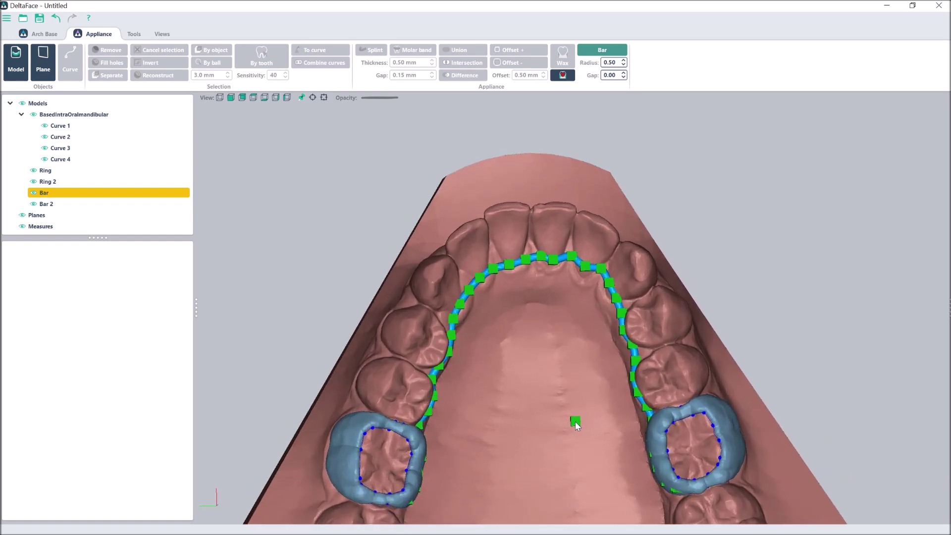
pyautogui.scroll(3, 575, 423)
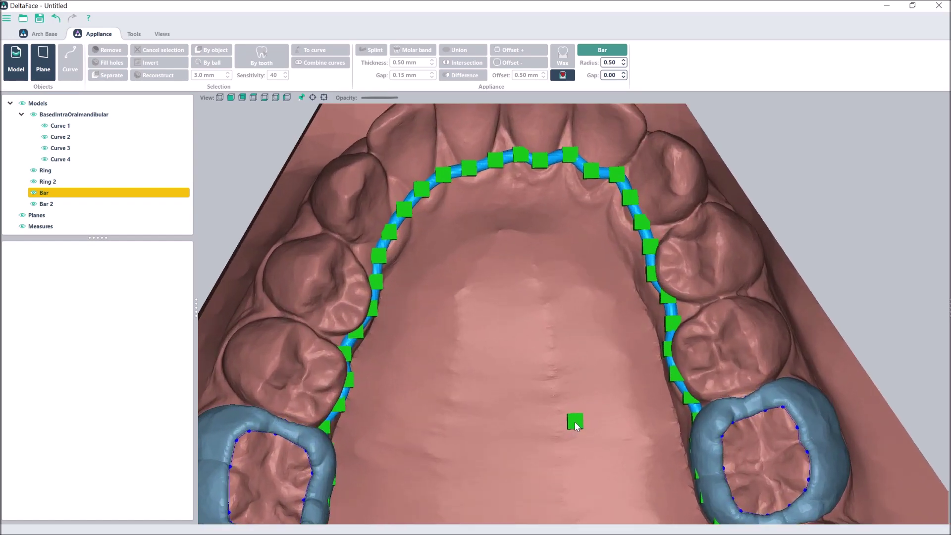
# Step: Try a bar radius of 1.00 and set it back to 0.50
pyautogui.click(625, 60)
pyautogui.click(624, 60)
pyautogui.click(624, 60)
pyautogui.click(625, 60)
pyautogui.click(625, 60)
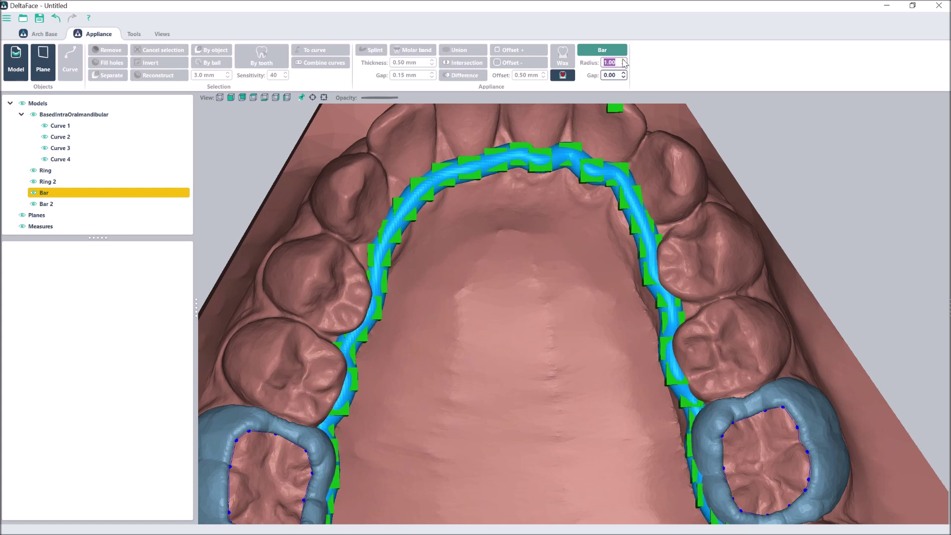
pyautogui.click(624, 65)
pyautogui.click(623, 65)
pyautogui.click(624, 65)
pyautogui.click(624, 65)
pyautogui.click(624, 65)
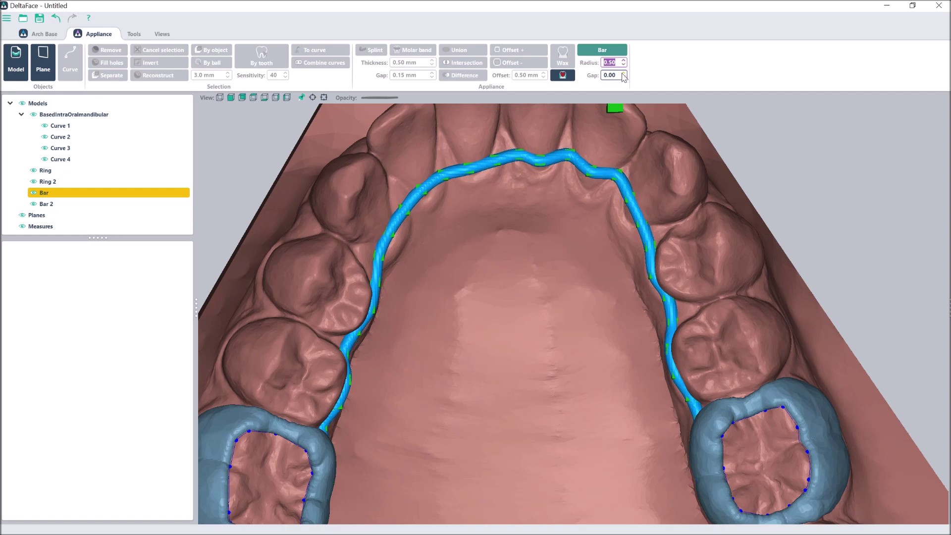
# Step: Set the gap between the bar and the jaw model to 0.60
pyautogui.click(623, 72)
pyautogui.click(624, 72)
pyautogui.click(623, 73)
pyautogui.click(624, 73)
pyautogui.click(624, 72)
pyautogui.click(624, 73)
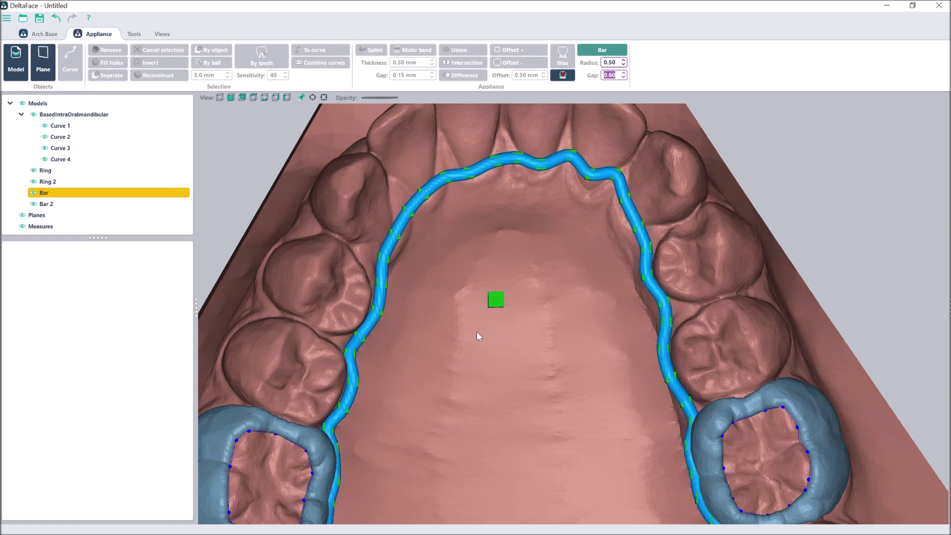
pyautogui.moveTo(436, 447)
pyautogui.mouseDown()
pyautogui.moveTo(442, 386)
pyautogui.moveTo(445, 452)
pyautogui.mouseUp()
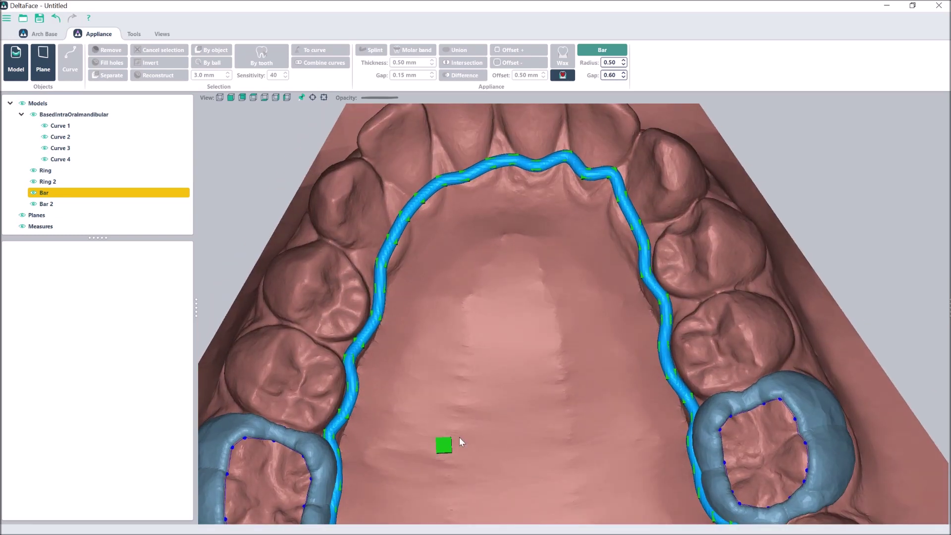
pyautogui.moveTo(583, 452); pyautogui.dragTo(556, 448)
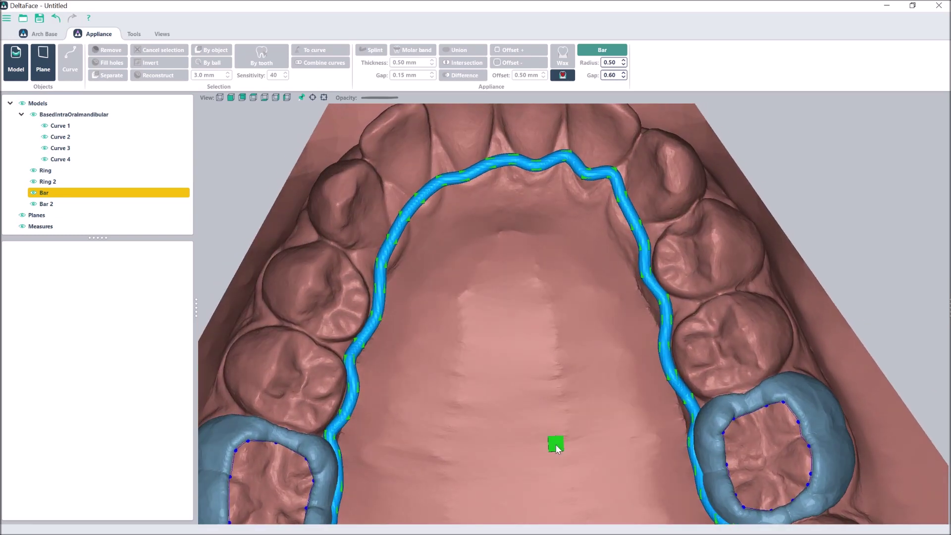
# Step: Set the gap between the bar and the jaw model to 0.80 and finish the bar
pyautogui.click(623, 73)
pyautogui.click(623, 73)
pyautogui.moveTo(503, 419)
pyautogui.mouseDown()
pyautogui.moveTo(504, 375)
pyautogui.moveTo(493, 434)
pyautogui.mouseUp()
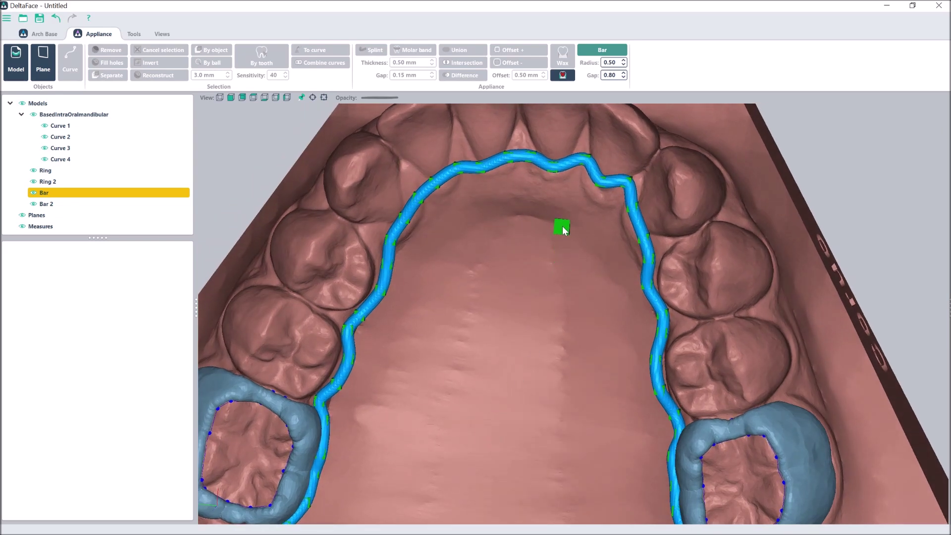
pyautogui.click(602, 50)
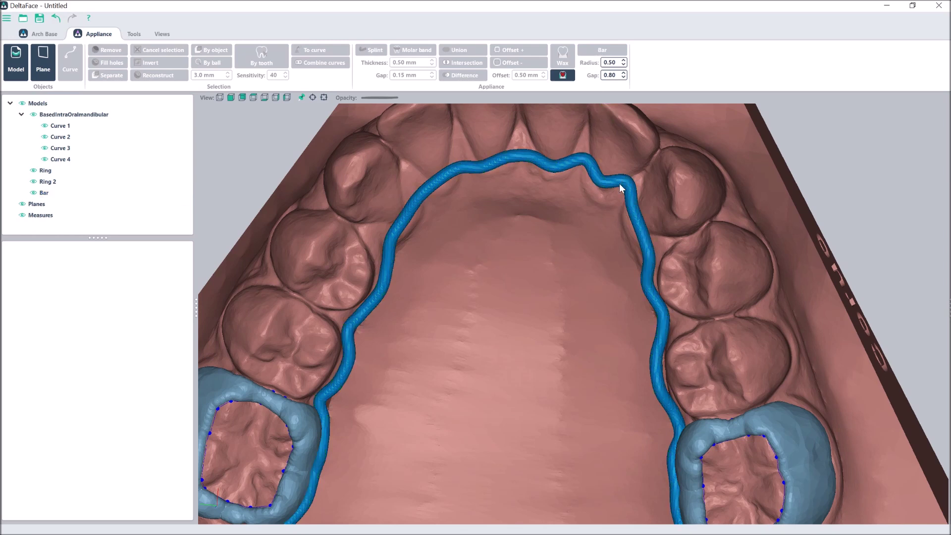
# Step: Smooth the bar's kinks on both sides of the lateral incisor by pulling the two bar points there inward, away from the teeth
pyautogui.scroll(3, 620, 186)
pyautogui.click(626, 178)
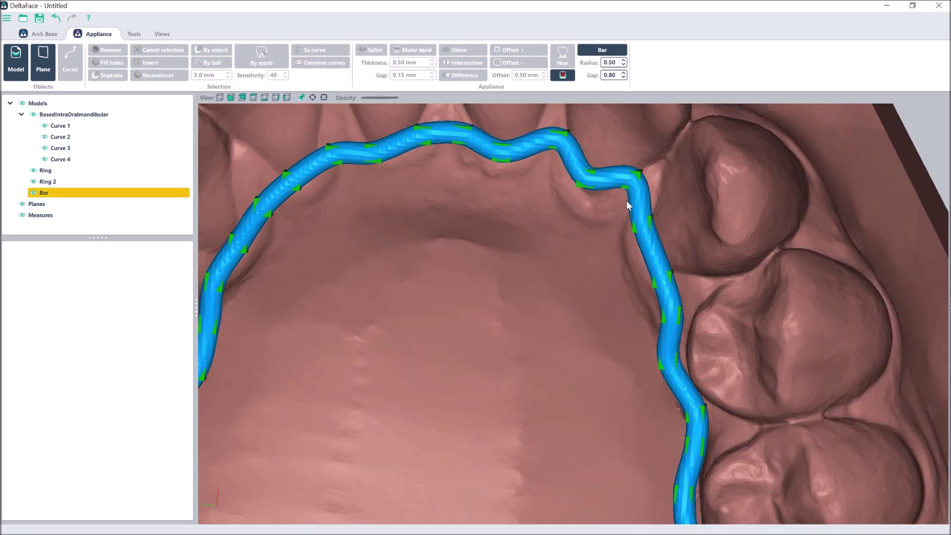
pyautogui.scroll(5, 629, 198)
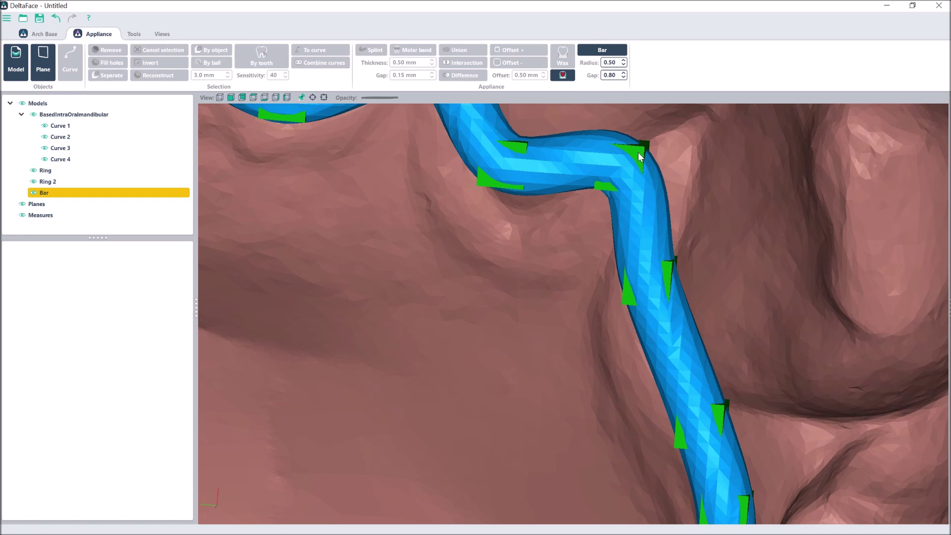
pyautogui.click(638, 157)
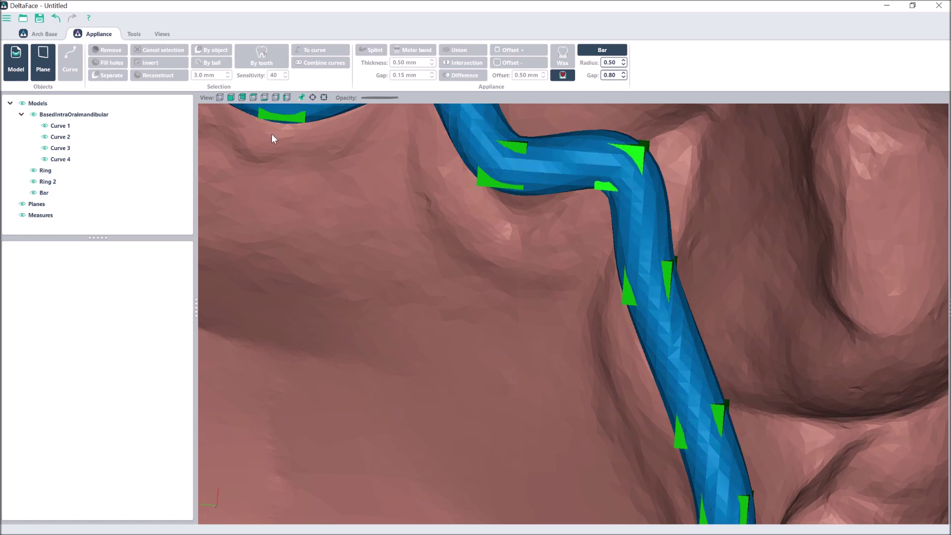
pyautogui.click(312, 97)
pyautogui.scroll(-10, 624, 233)
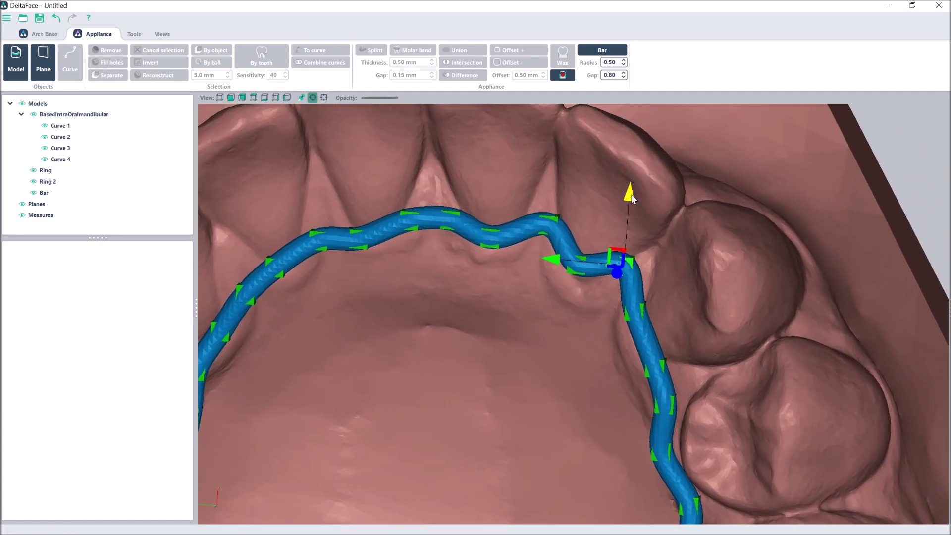
pyautogui.moveTo(631, 197); pyautogui.dragTo(630, 221)
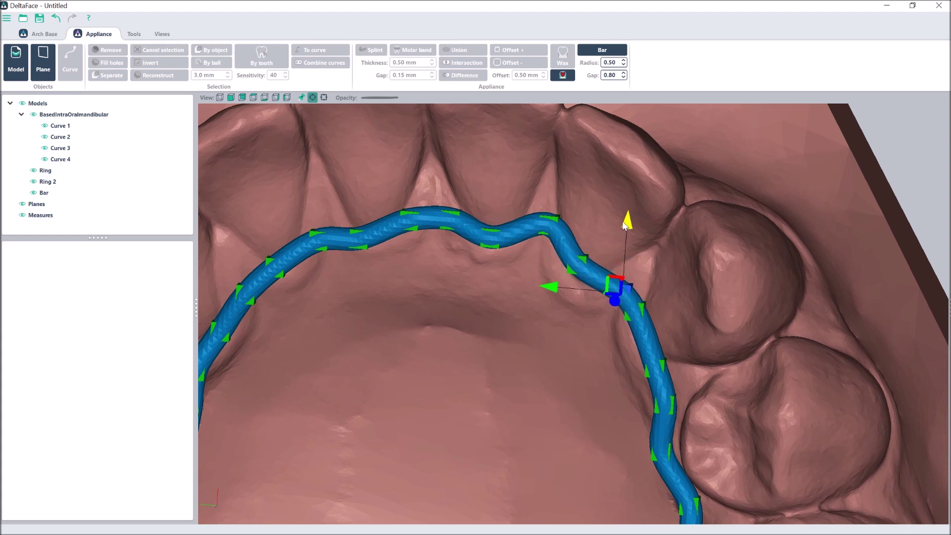
pyautogui.click(555, 222)
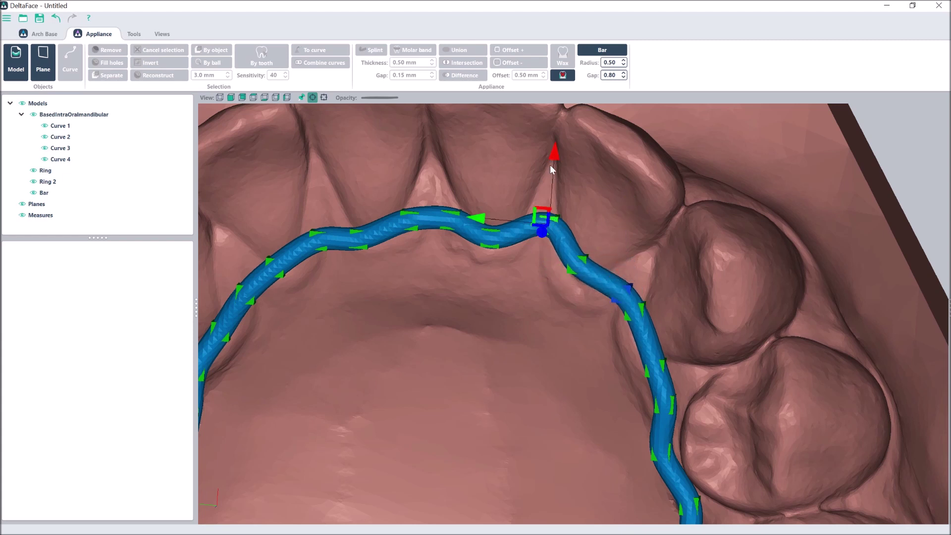
pyautogui.moveTo(554, 158); pyautogui.dragTo(555, 177)
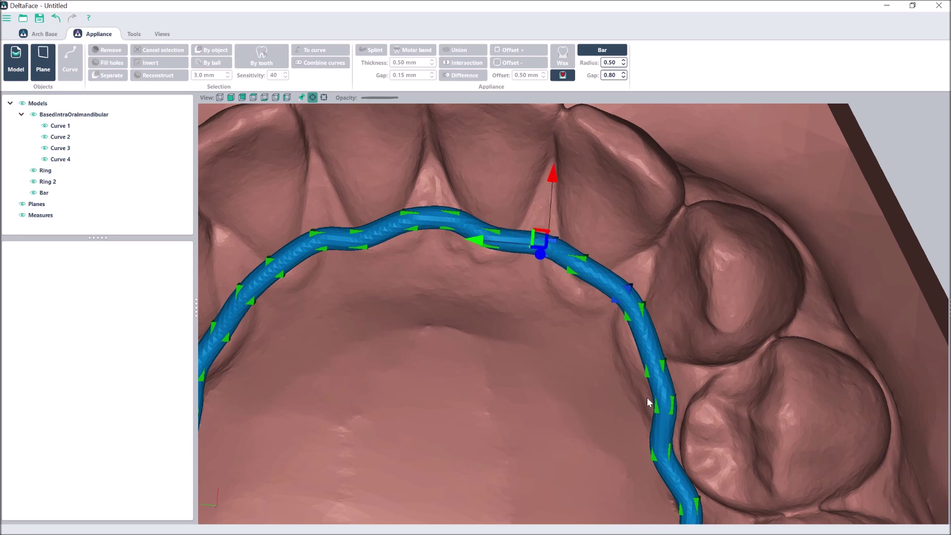
# Step: Pull the bar point between the two premolars on the opposite side of the arch slightly inward, away from the teeth
pyautogui.moveTo(700, 421); pyautogui.dragTo(589, 384, button='middle')
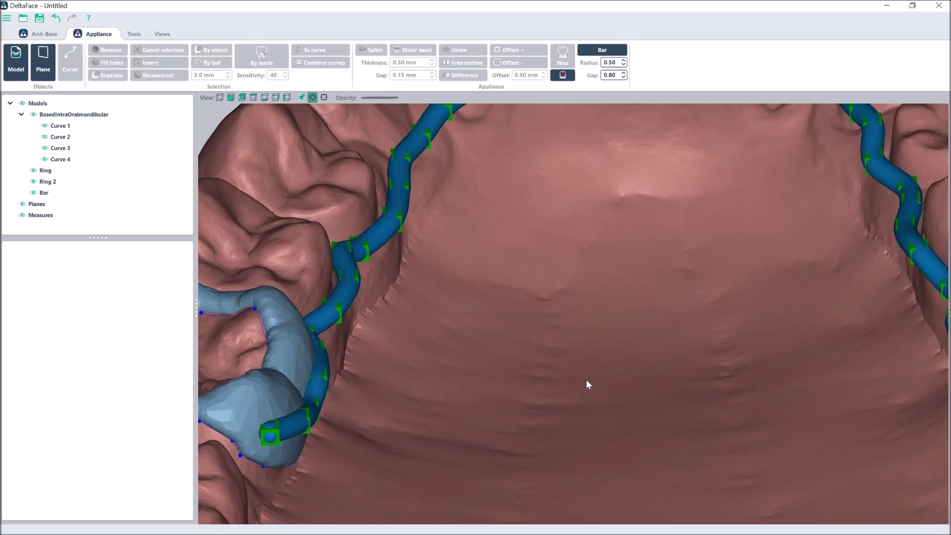
pyautogui.moveTo(491, 310); pyautogui.dragTo(331, 361, button='middle')
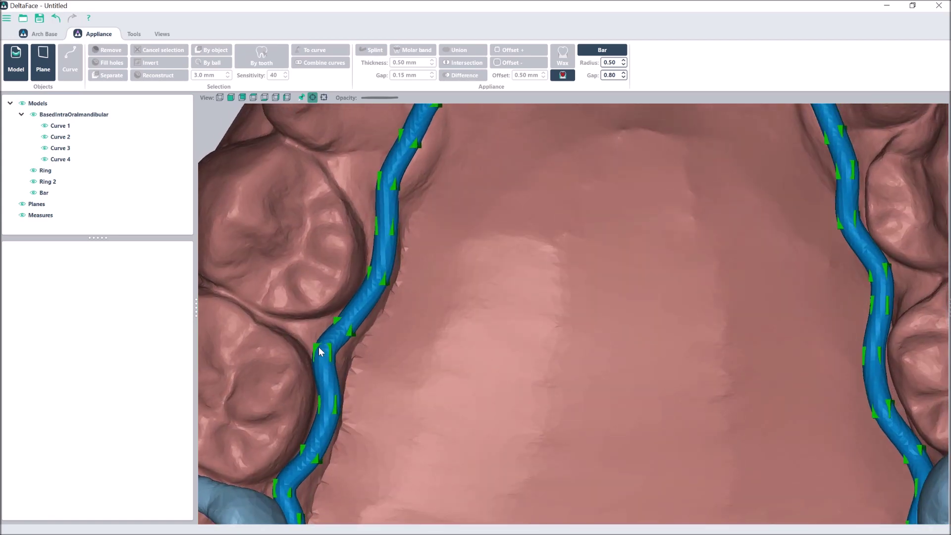
pyautogui.click(314, 346)
pyautogui.moveTo(249, 357); pyautogui.dragTo(268, 355)
pyautogui.moveTo(293, 334); pyautogui.dragTo(522, 388, button='middle')
pyautogui.scroll(-5, 491, 342)
pyautogui.scroll(2, 542, 432)
pyautogui.moveTo(542, 432); pyautogui.dragTo(537, 411, button='middle')
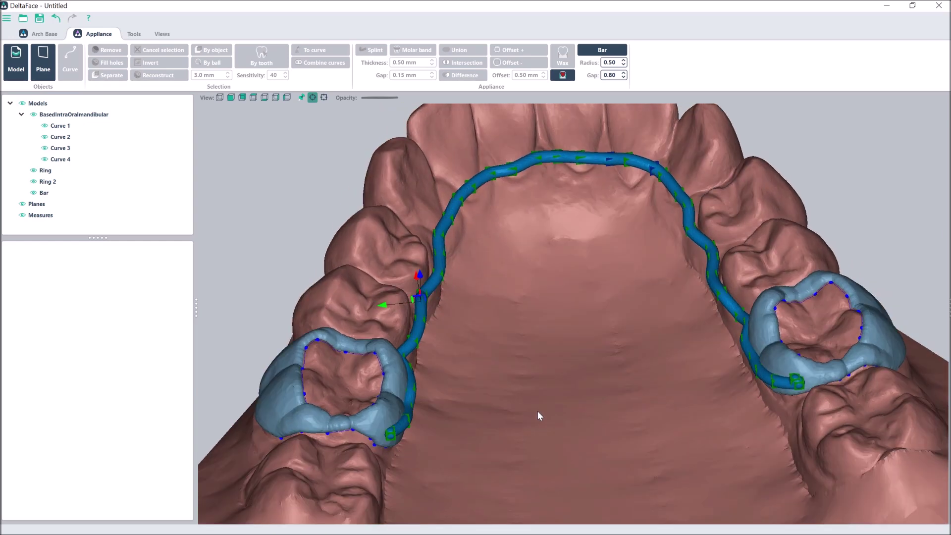
# Step: Leave bar editing and hide the mandibular jaw model with its curves, keeping only the bands and bar in view
pyautogui.click(543, 333)
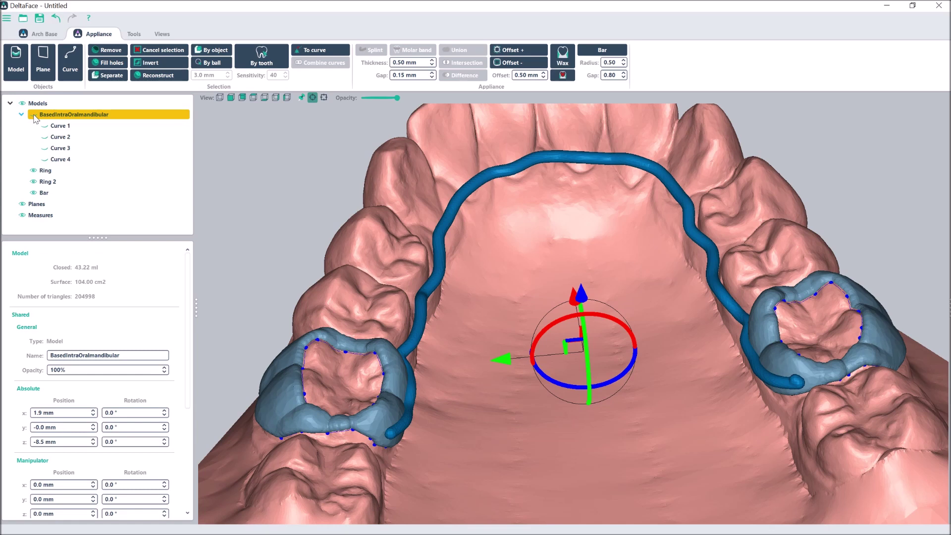
pyautogui.click(34, 115)
pyautogui.moveTo(504, 391); pyautogui.dragTo(492, 343, button='middle')
pyautogui.scroll(3, 509, 358)
pyautogui.scroll(-3, 504, 376)
pyautogui.scroll(2, 492, 344)
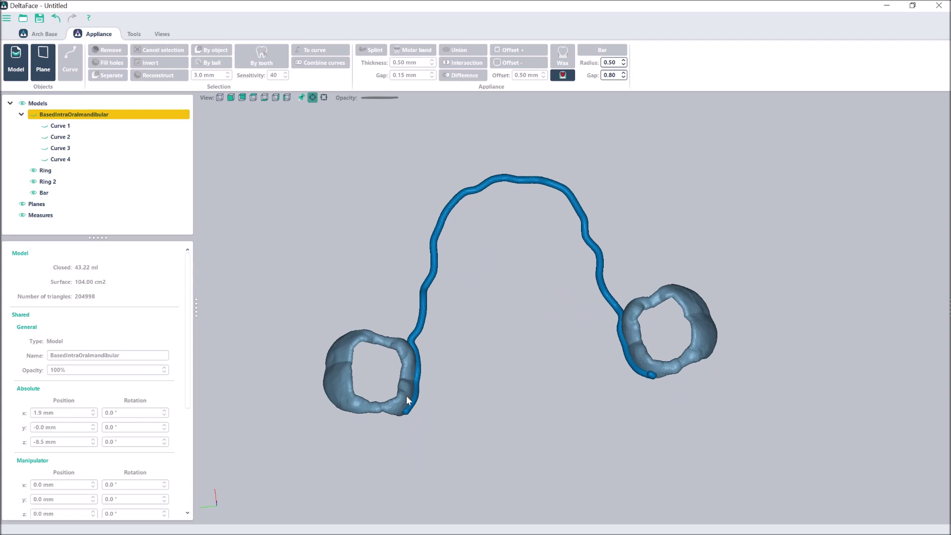
# Step: Unite both molar bands and the bar into a single model with a Union
pyautogui.click(341, 370)
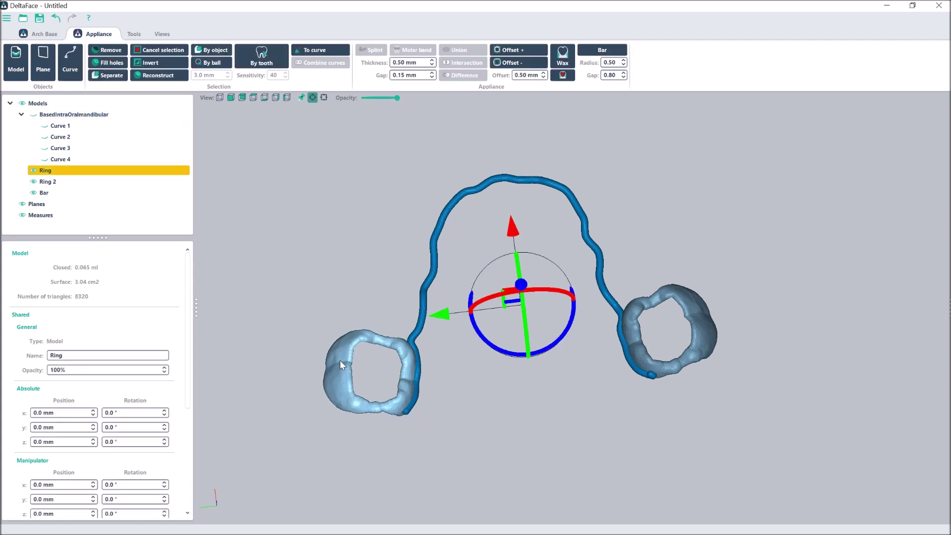
pyautogui.keyDown('ctrl'); pyautogui.click(442, 221); pyautogui.keyUp('ctrl')
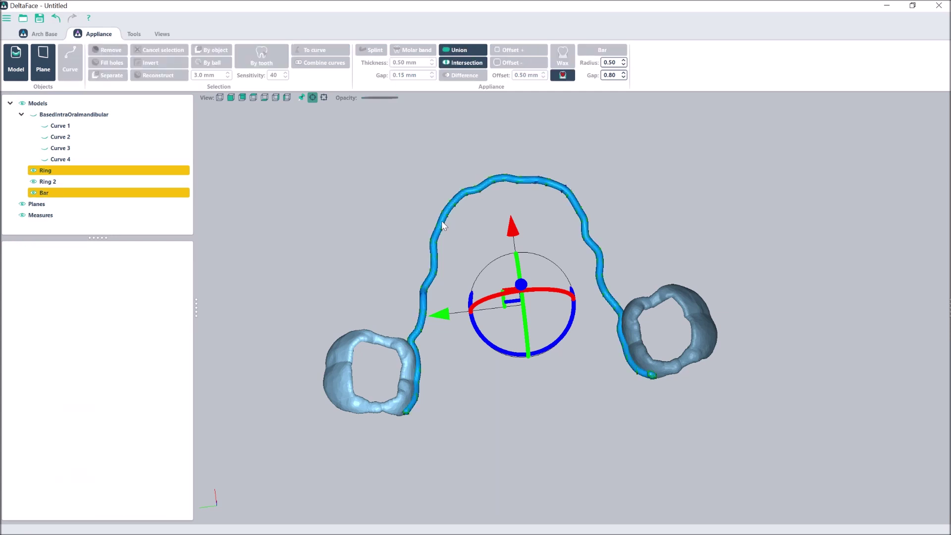
pyautogui.keyDown('ctrl'); pyautogui.click(632, 319); pyautogui.keyUp('ctrl')
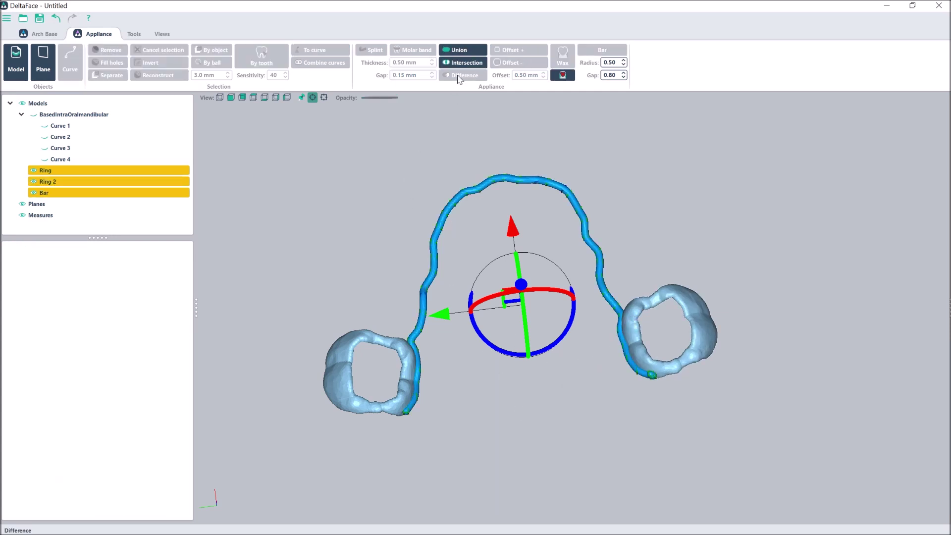
pyautogui.click(472, 52)
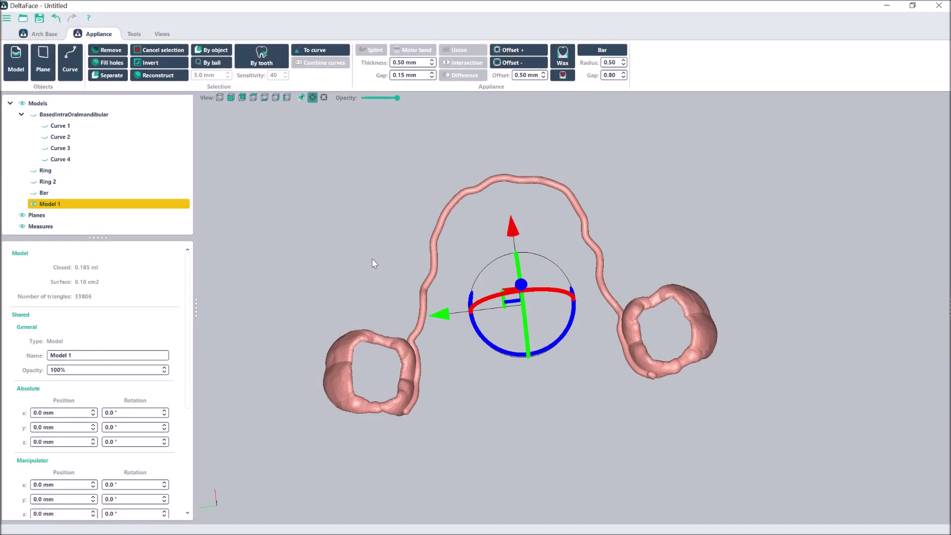
# Step: Examine the united appliance from all sides, including the inner band surfaces and the bar's connections to the bands
pyautogui.scroll(-3, 455, 381)
pyautogui.scroll(5, 455, 380)
pyautogui.scroll(-2, 455, 380)
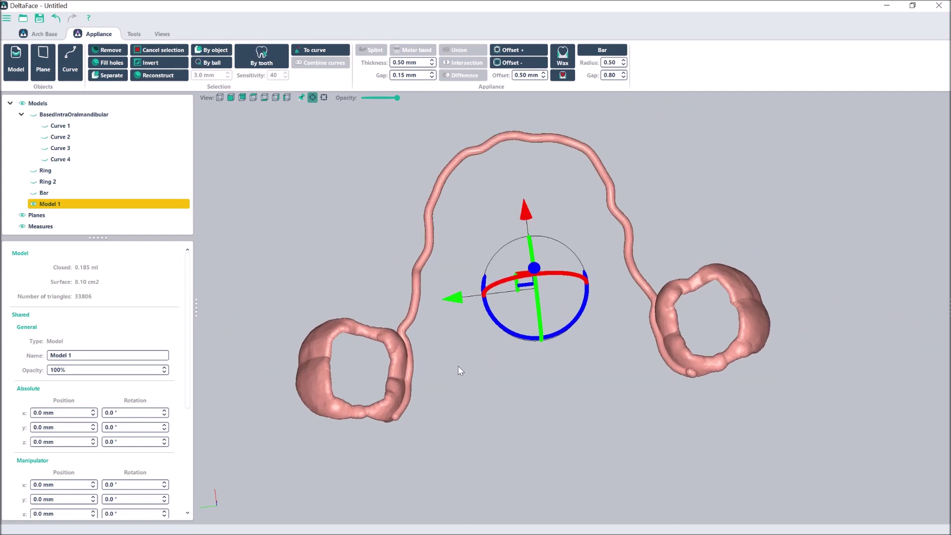
pyautogui.moveTo(458, 365); pyautogui.dragTo(460, 403, button='middle')
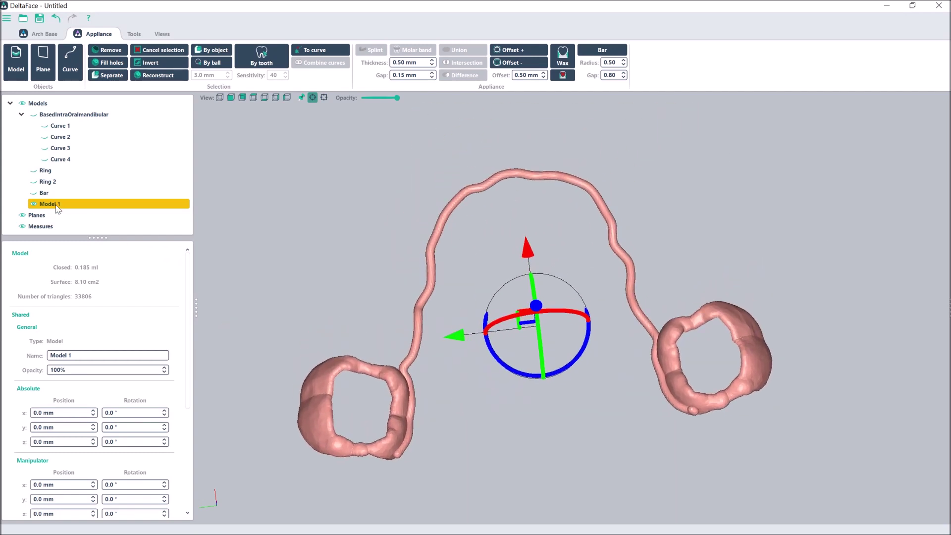
pyautogui.moveTo(587, 397); pyautogui.dragTo(538, 355)
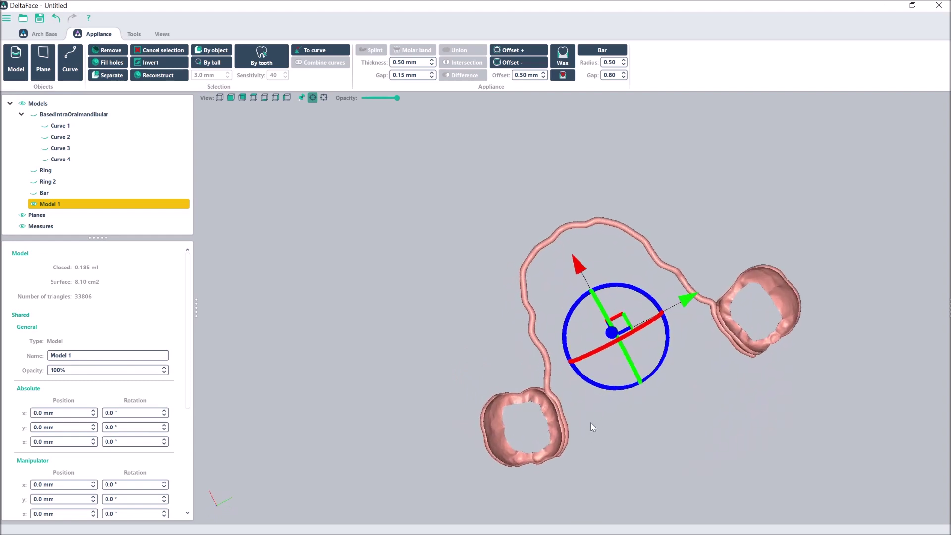
pyautogui.moveTo(592, 427); pyautogui.dragTo(515, 415, button='middle')
pyautogui.moveTo(617, 421)
pyautogui.mouseDown()
pyautogui.moveTo(597, 403)
pyautogui.moveTo(580, 433)
pyautogui.moveTo(619, 433)
pyautogui.moveTo(633, 410)
pyautogui.moveTo(616, 385)
pyautogui.moveTo(611, 429)
pyautogui.mouseUp()
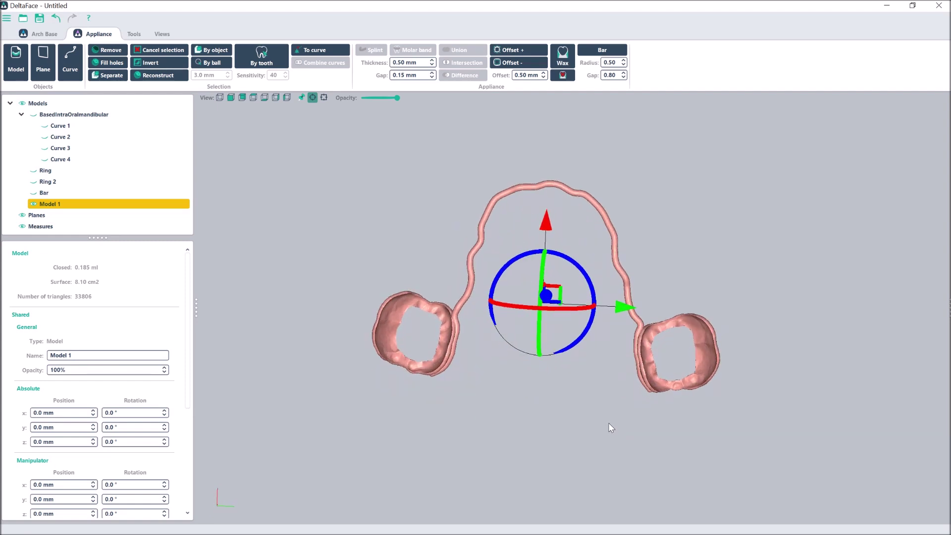
pyautogui.moveTo(605, 401); pyautogui.dragTo(448, 417)
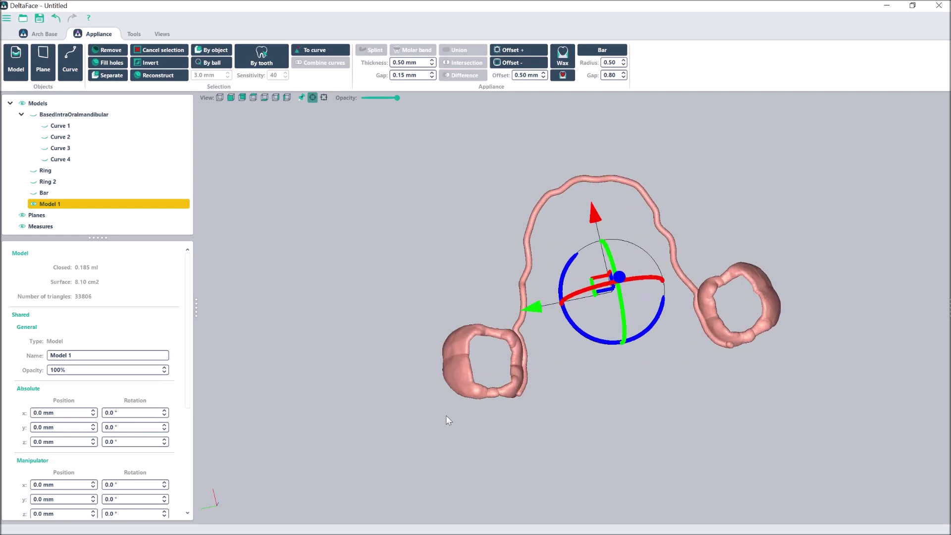